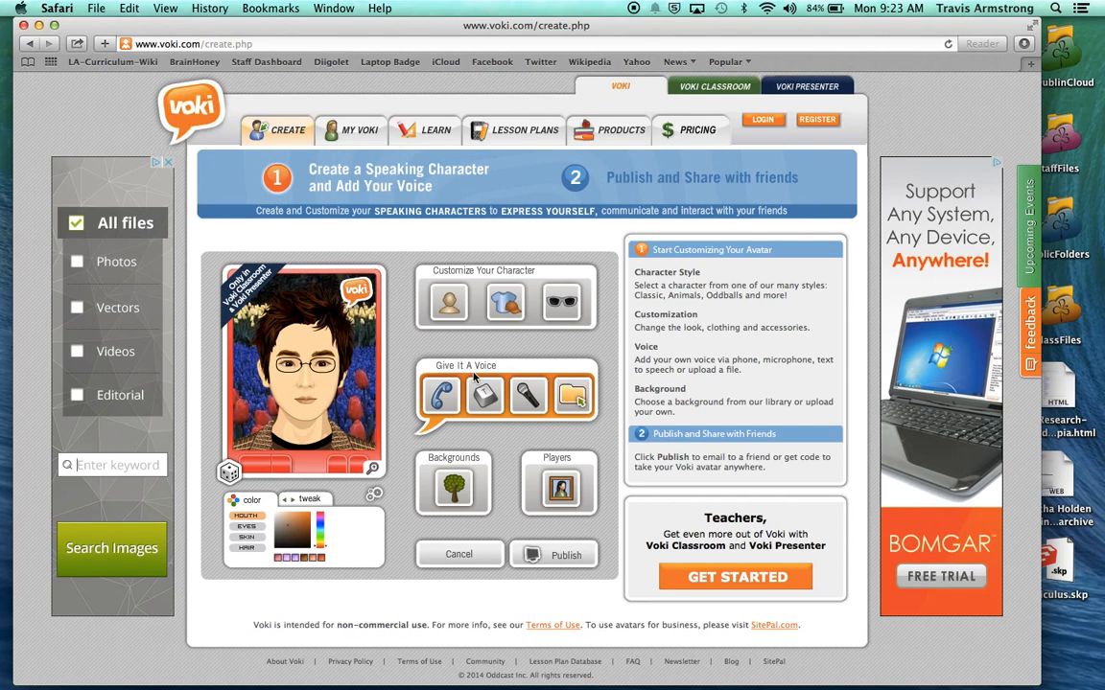
Filter the Classic character heads to male and choose the light-skinned, short brown-haired head at the start of the list.
click(458, 309)
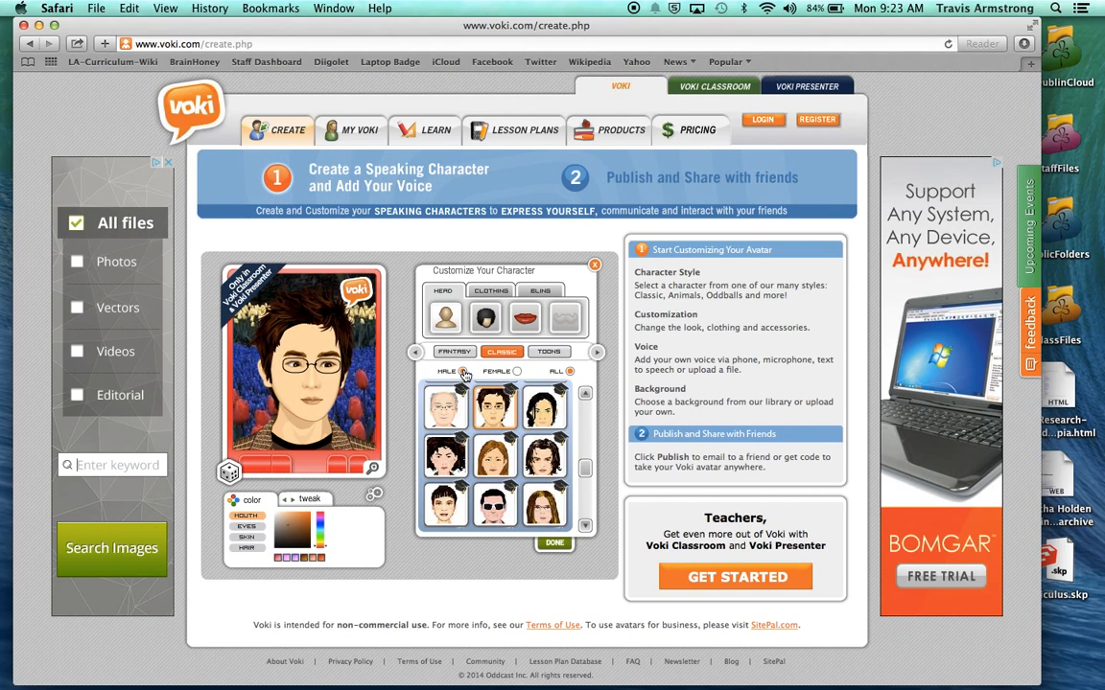
drag(585, 467, 592, 407)
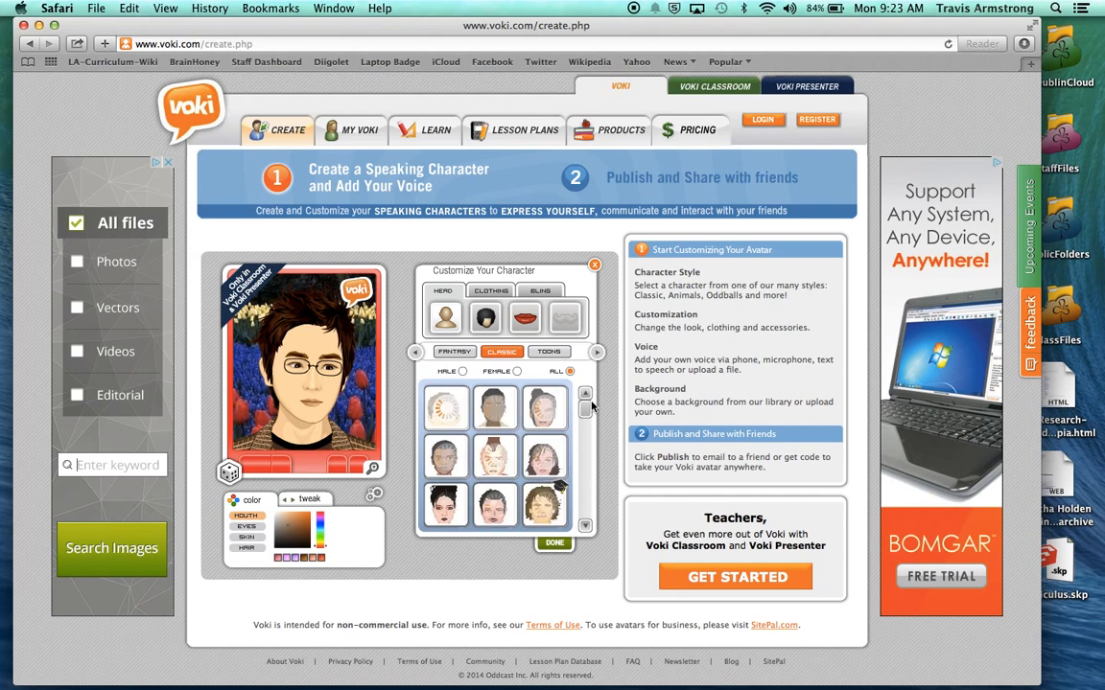
click(463, 372)
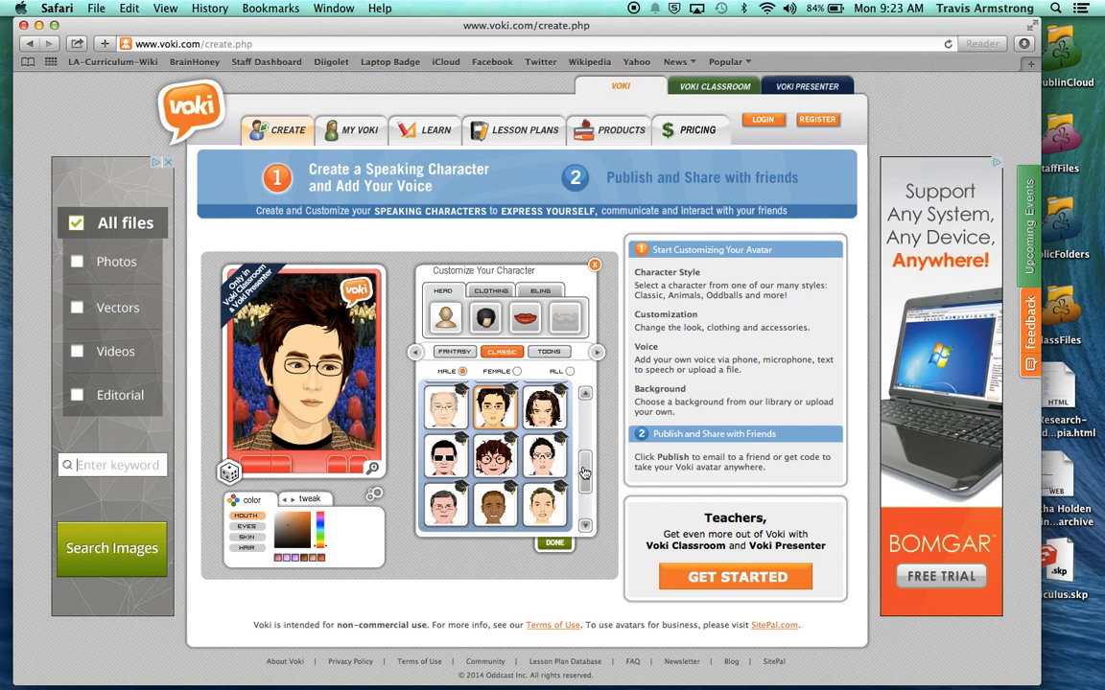
scroll(585, 471, up, 5)
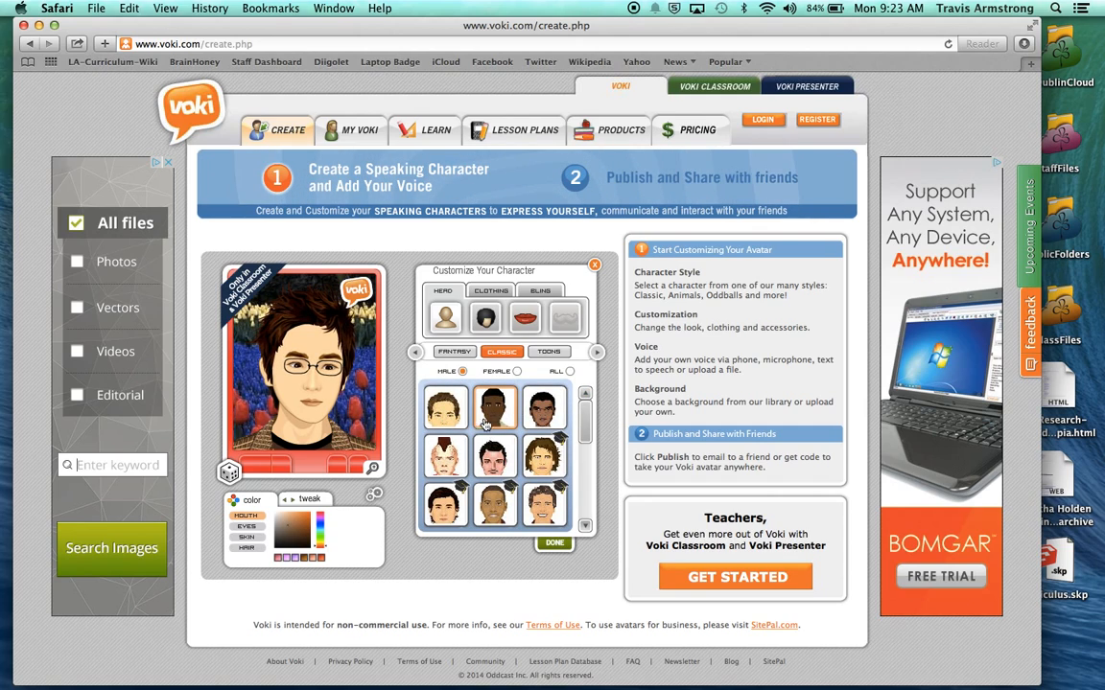
click(455, 405)
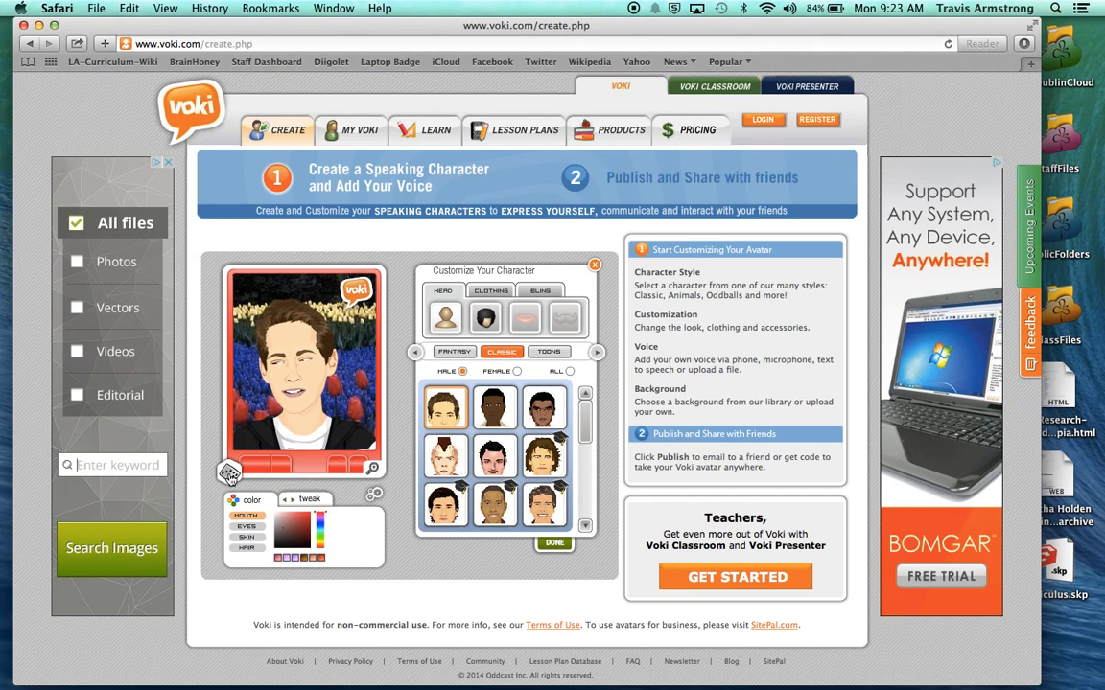
Randomize the character's whole appearance.
click(229, 477)
click(230, 477)
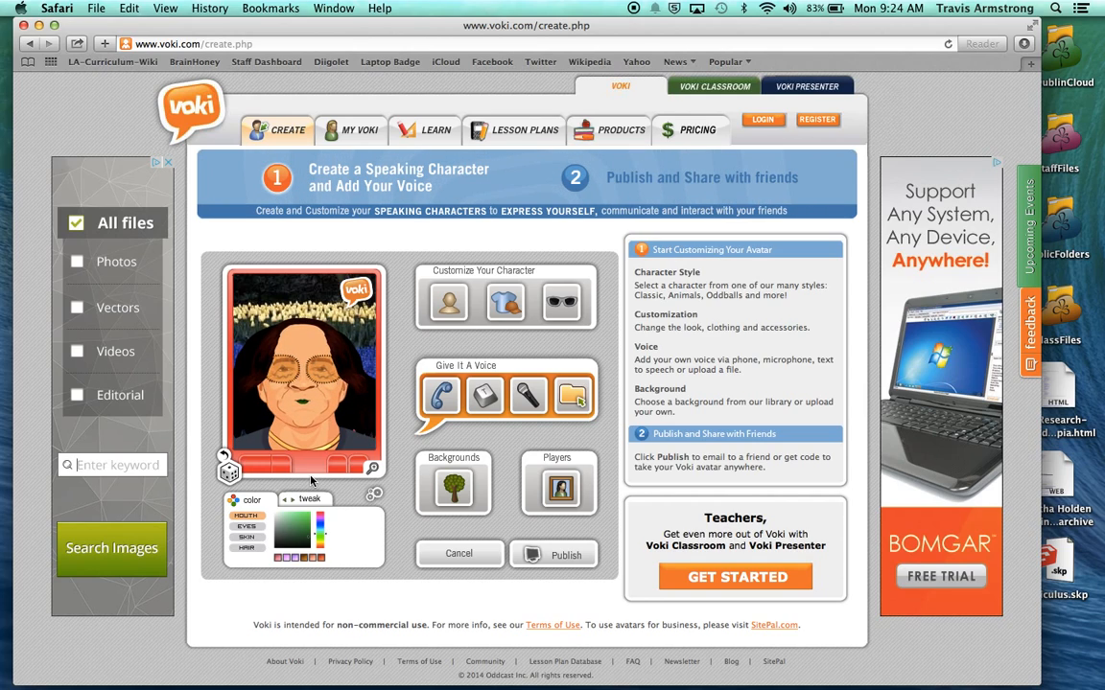
Record the character's voice by phone, save the recording and finish the voice setup.
click(487, 398)
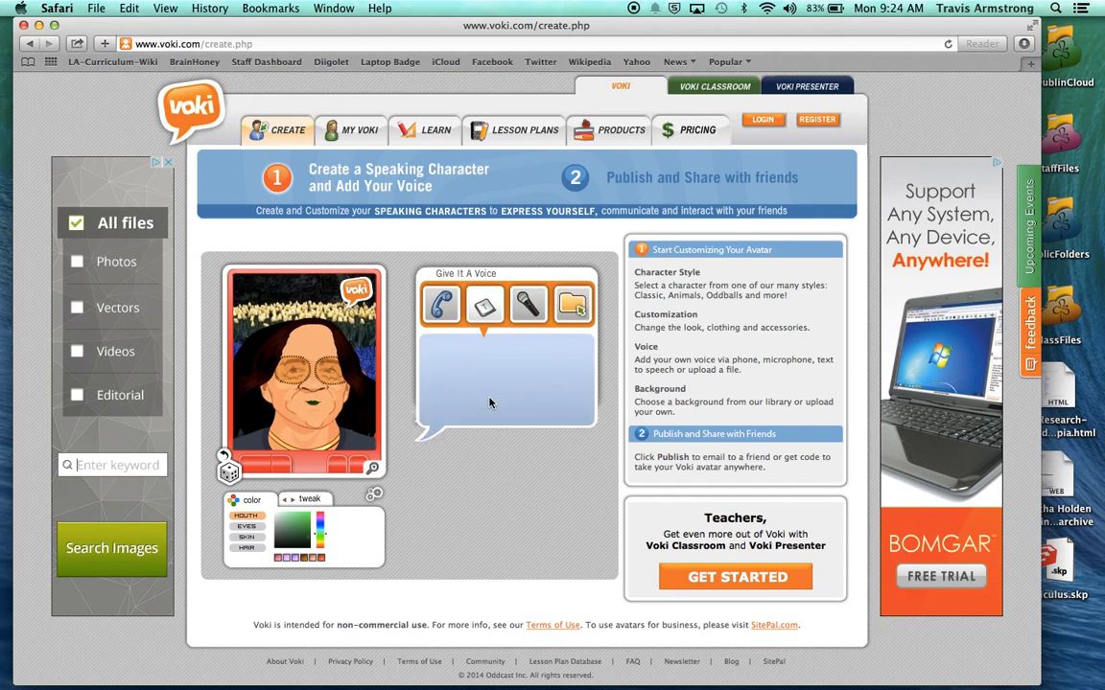
click(489, 396)
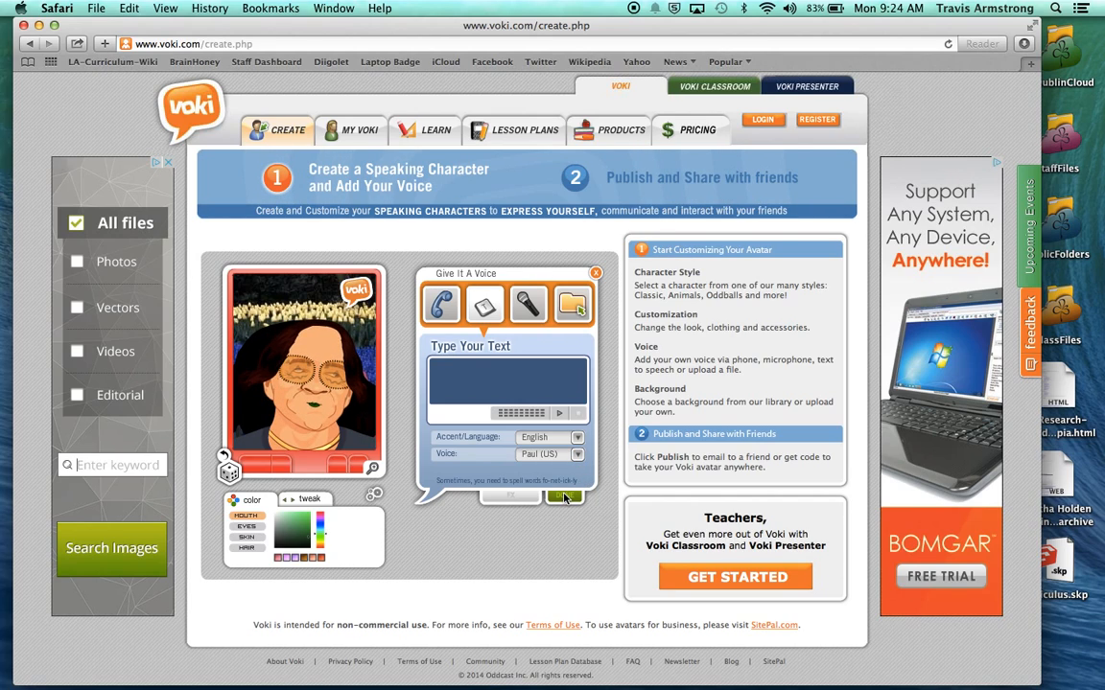
click(446, 307)
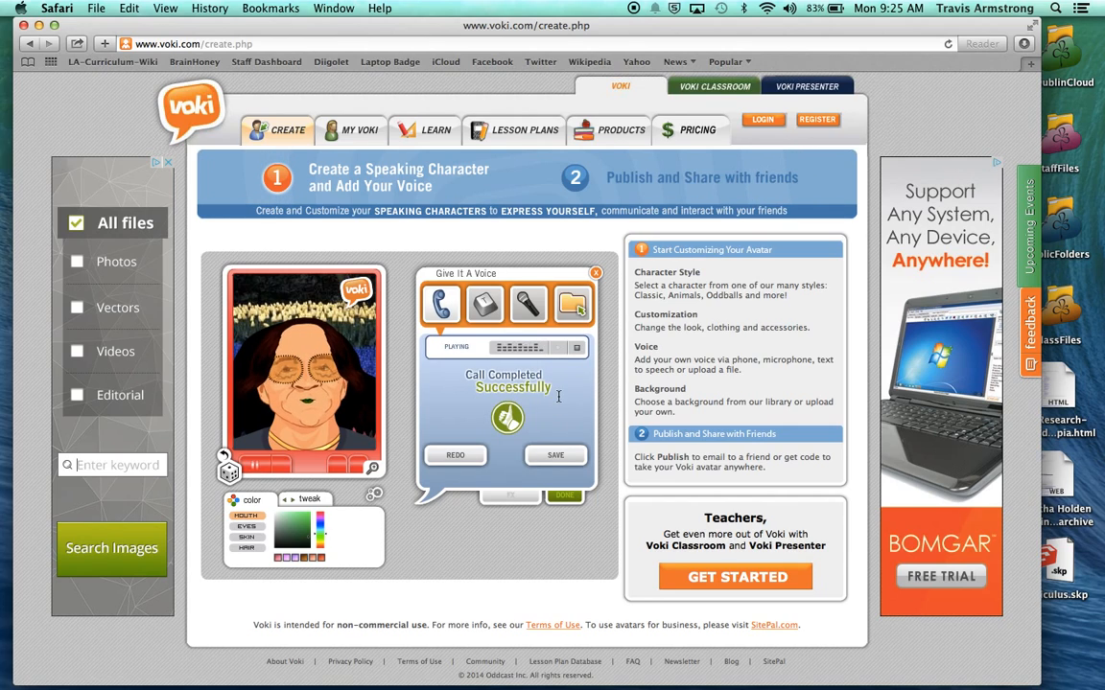
key(XF86AudioMute)
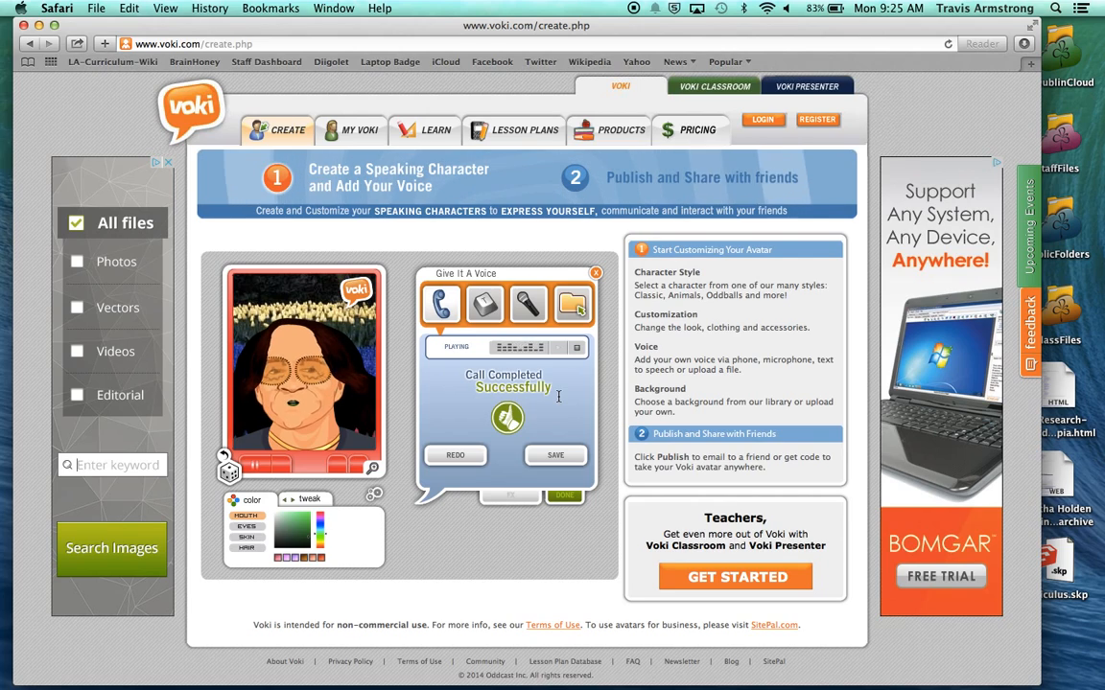
key(XF86AudioMute)
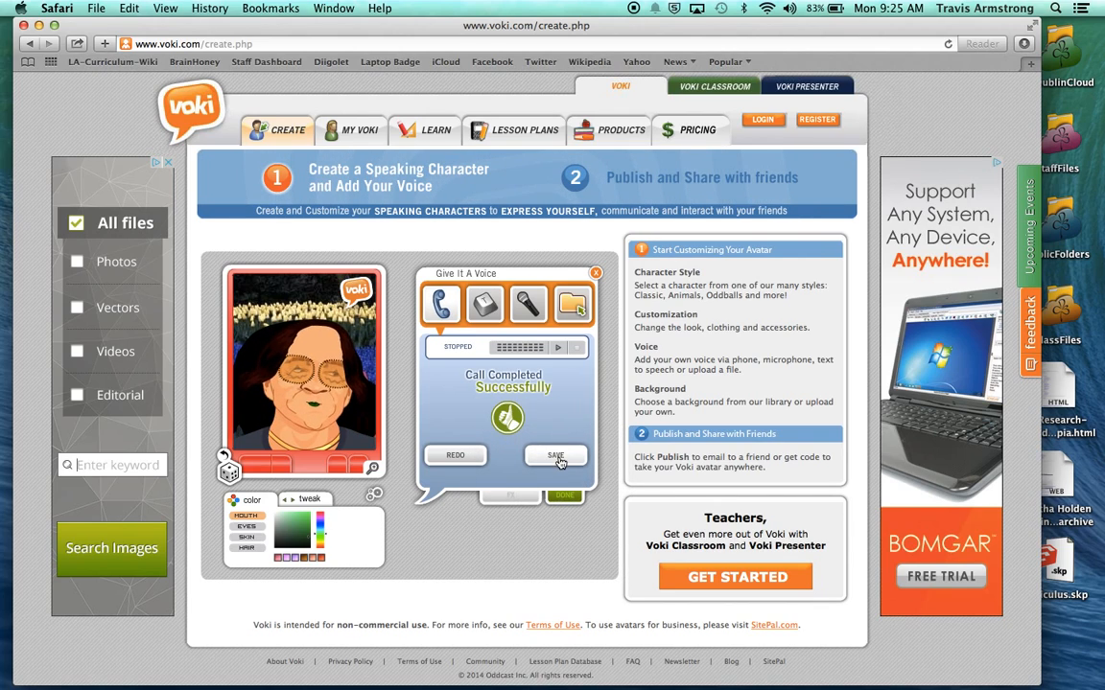
click(558, 457)
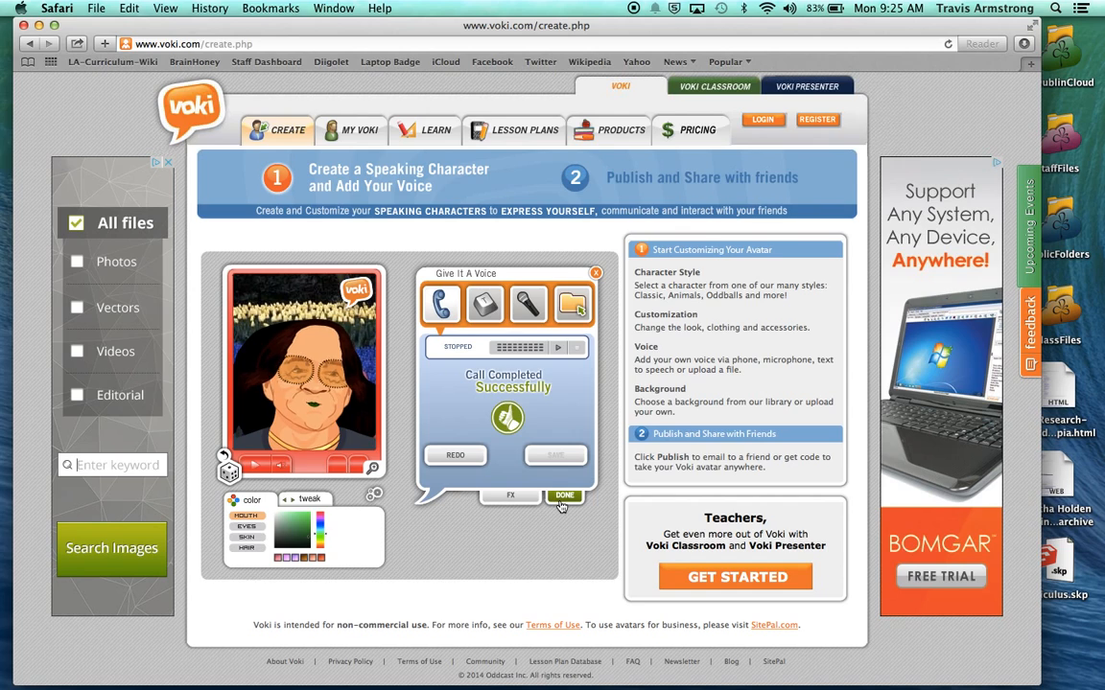
click(562, 498)
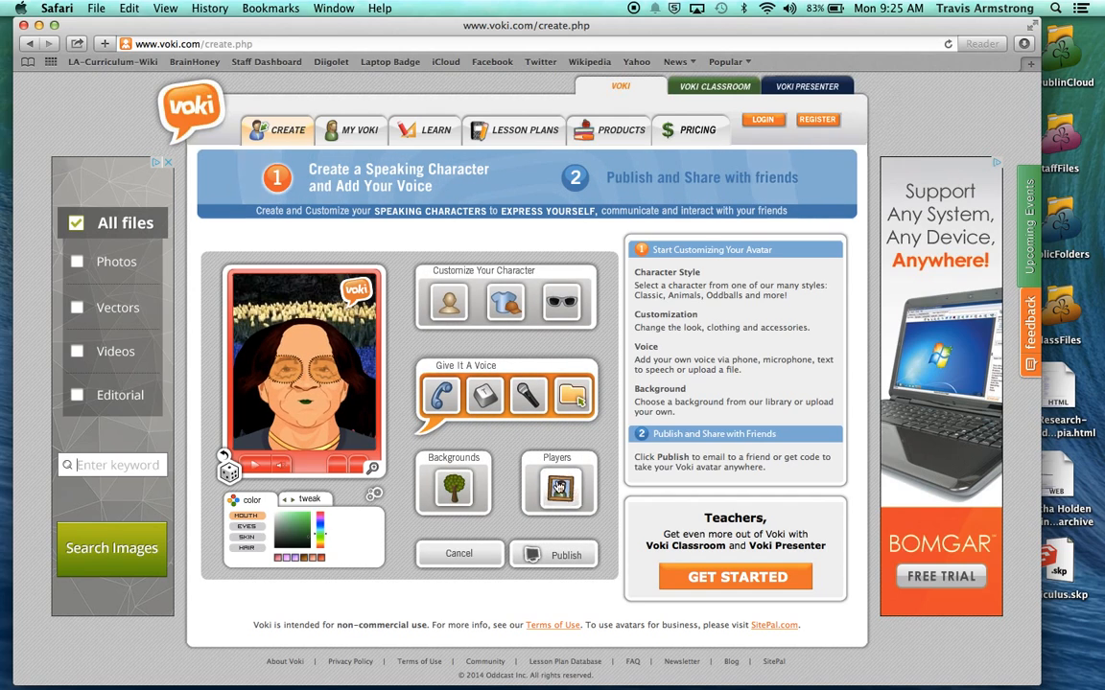
Publish the character under a scene title and dismiss the sign-up and login offer.
click(553, 558)
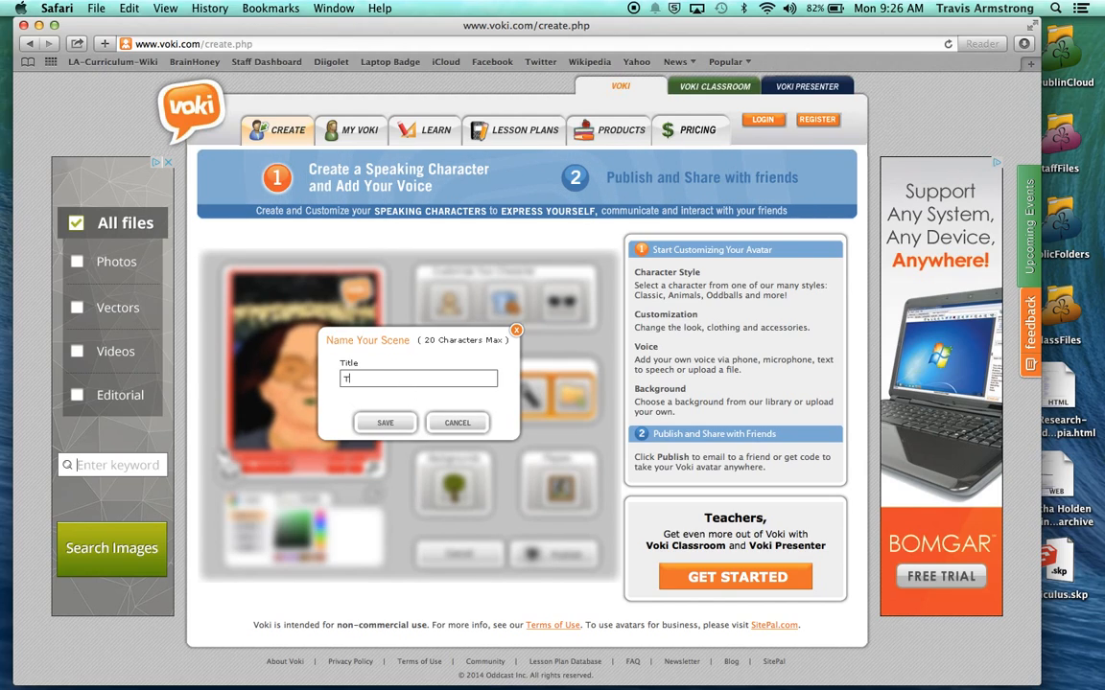
text(How to)
click(386, 425)
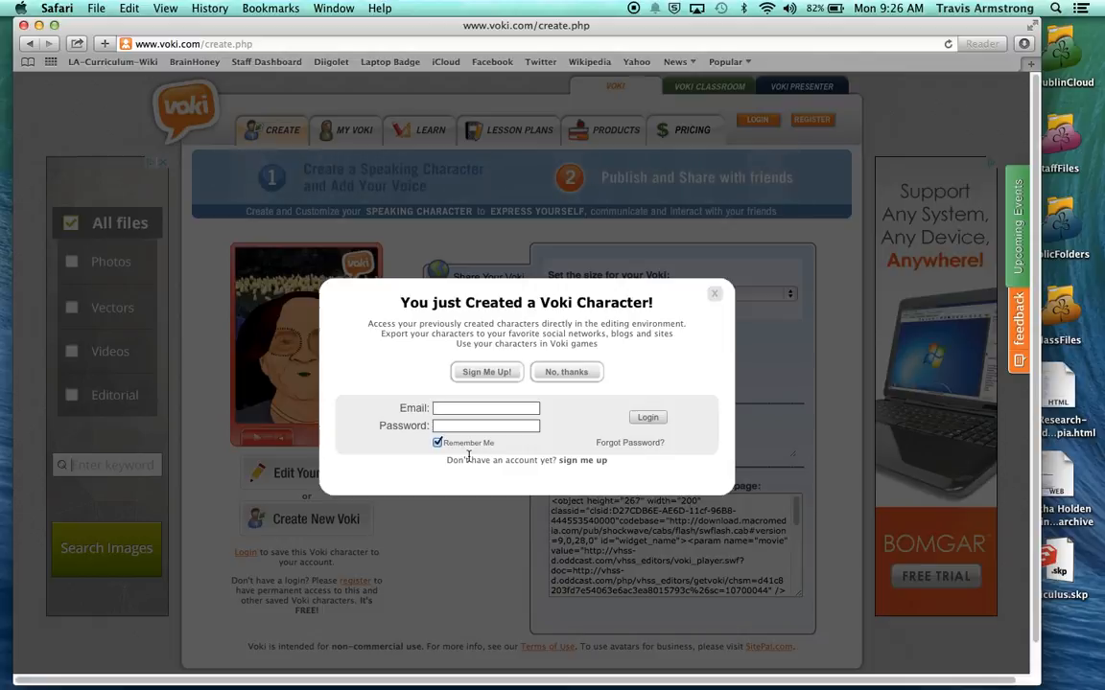
click(716, 296)
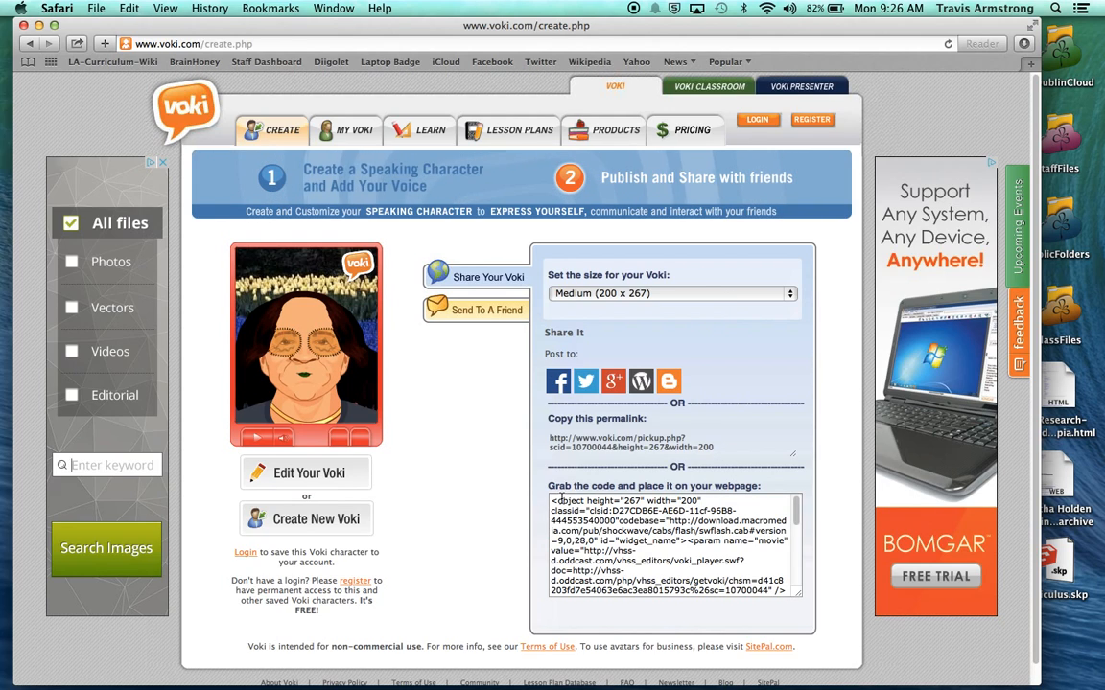
Copy the character's full webpage embed code and open Weebly.com in a new browser tab.
drag(551, 501, 751, 620)
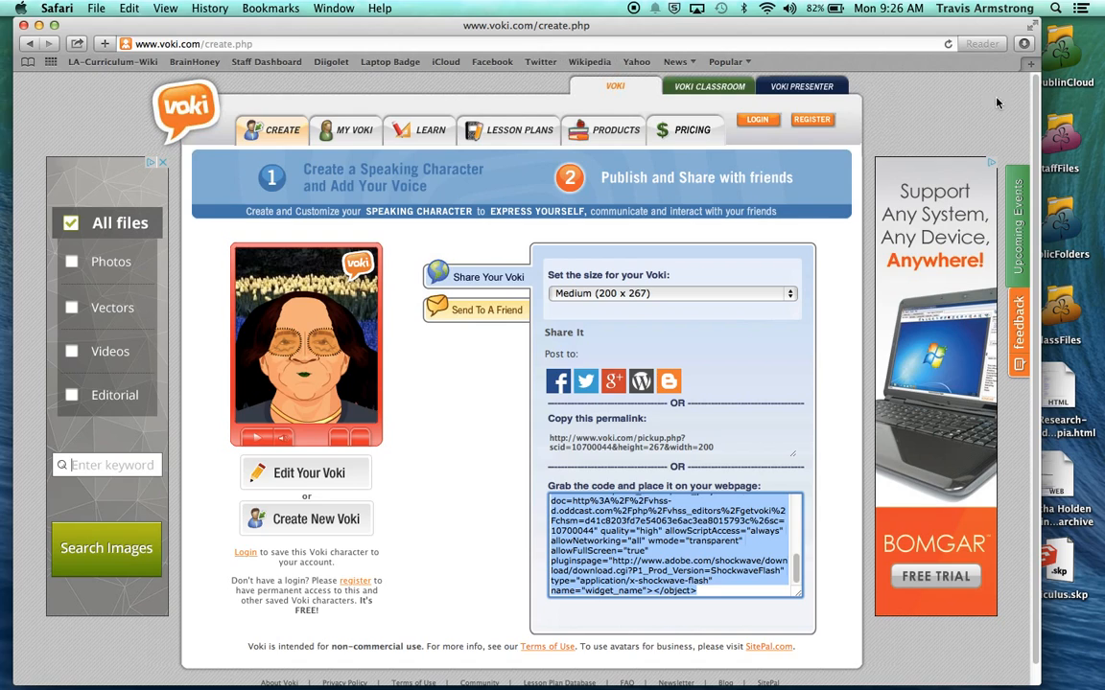
click(1030, 67)
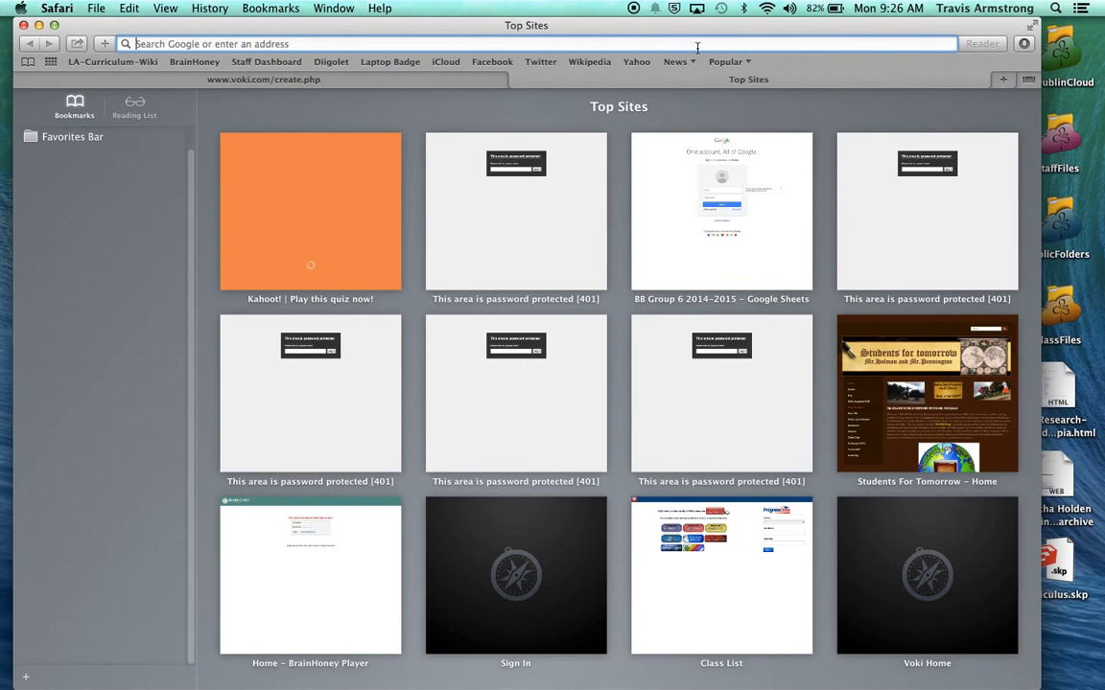
text(Weebly.com)
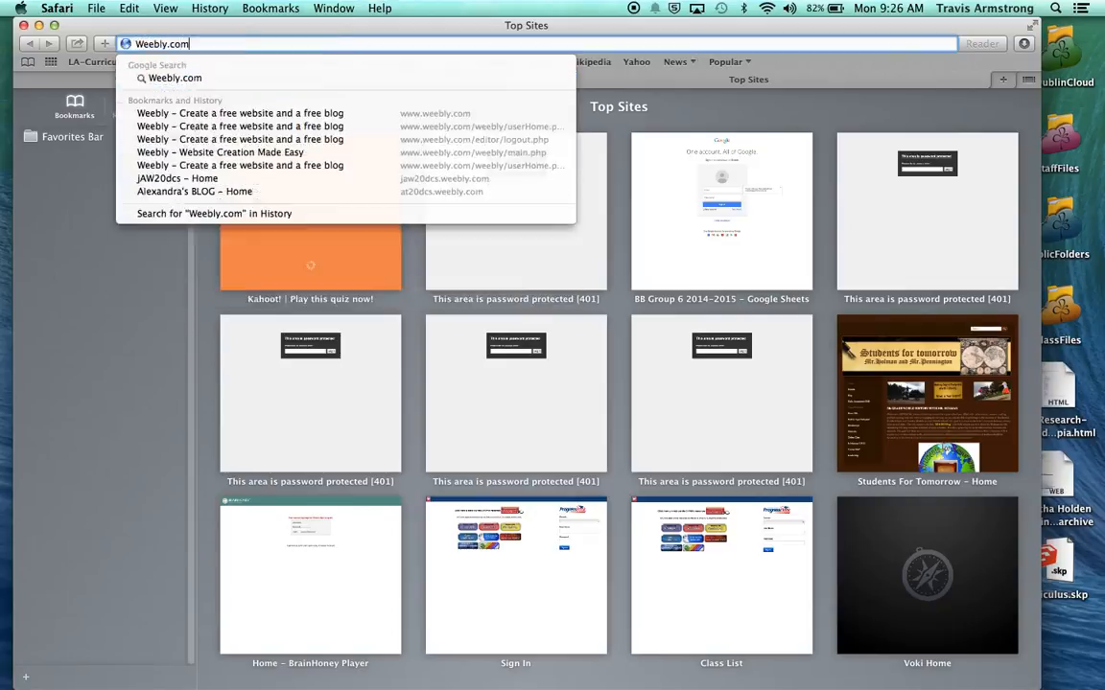
key(Return)
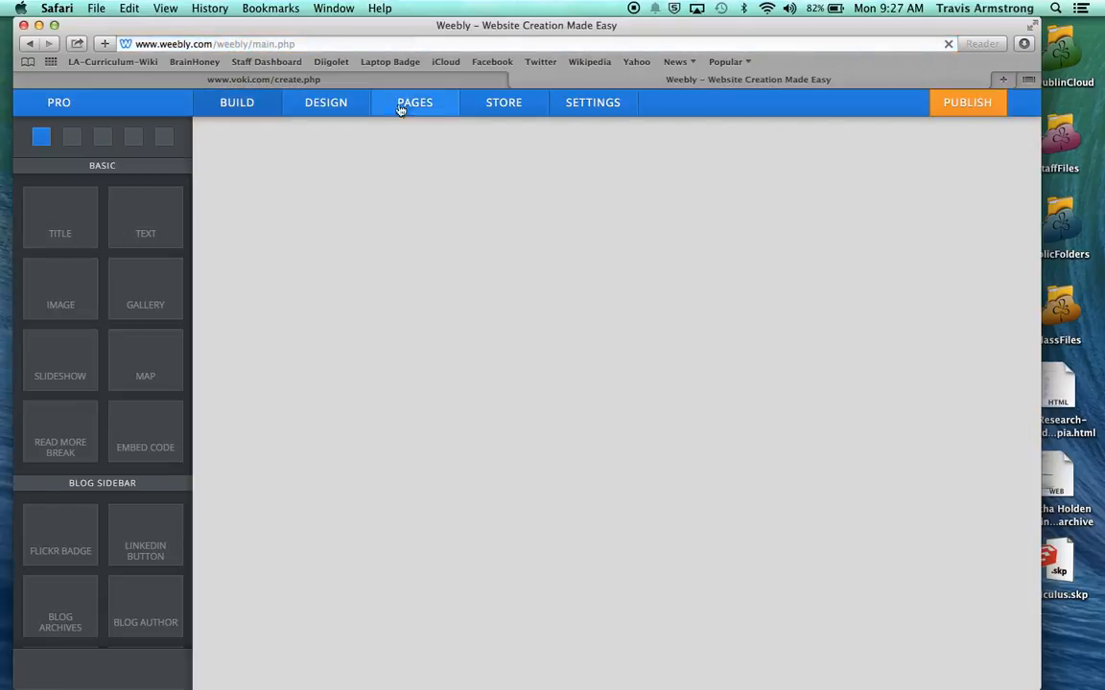
click(413, 111)
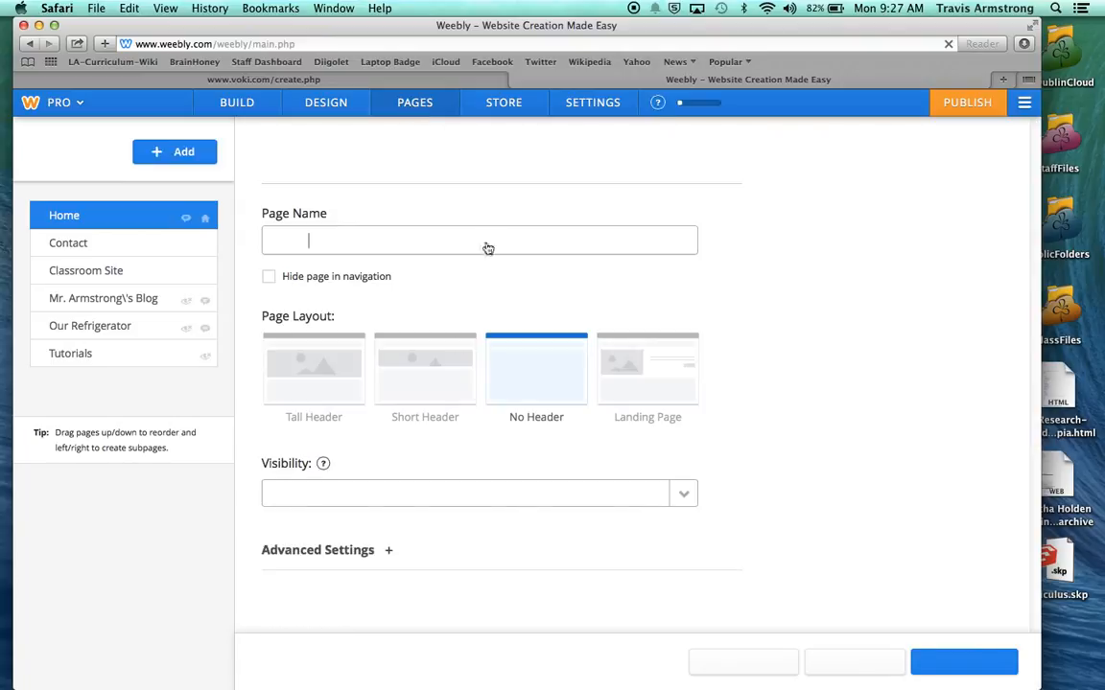
click(93, 355)
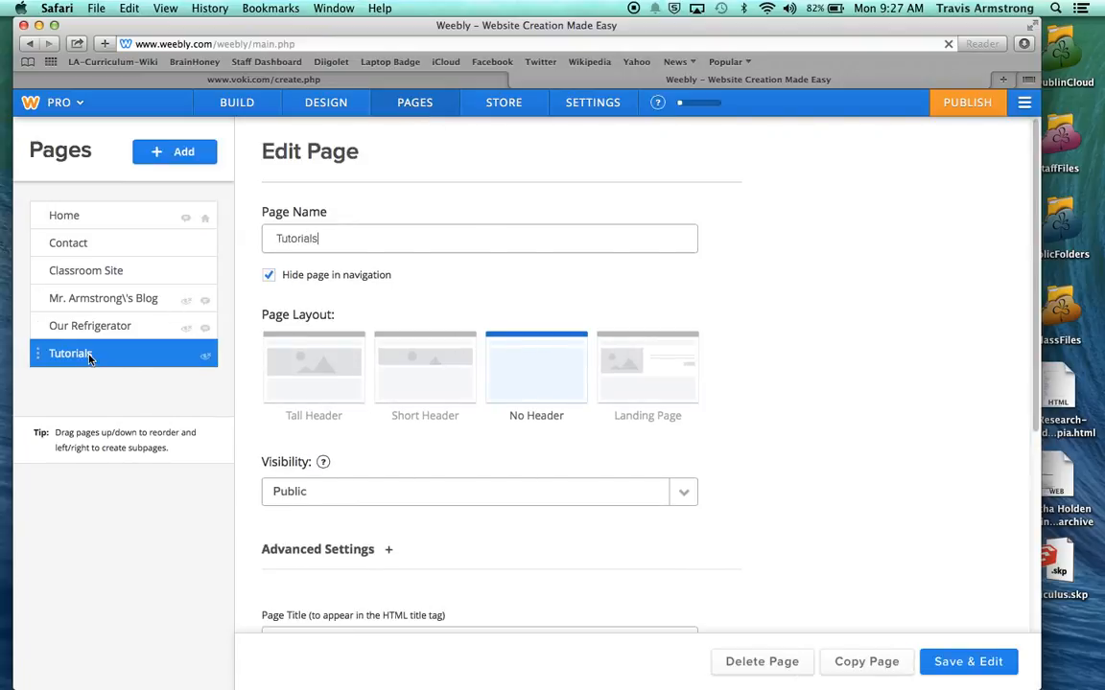
click(971, 662)
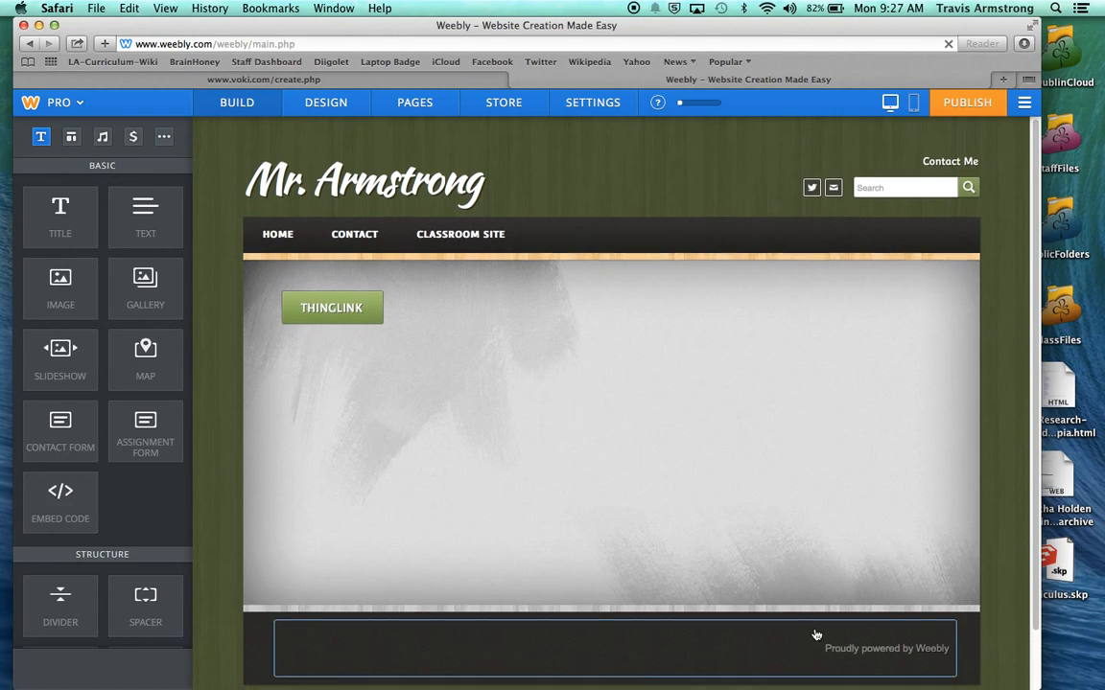
scroll(384, 499, down, 2)
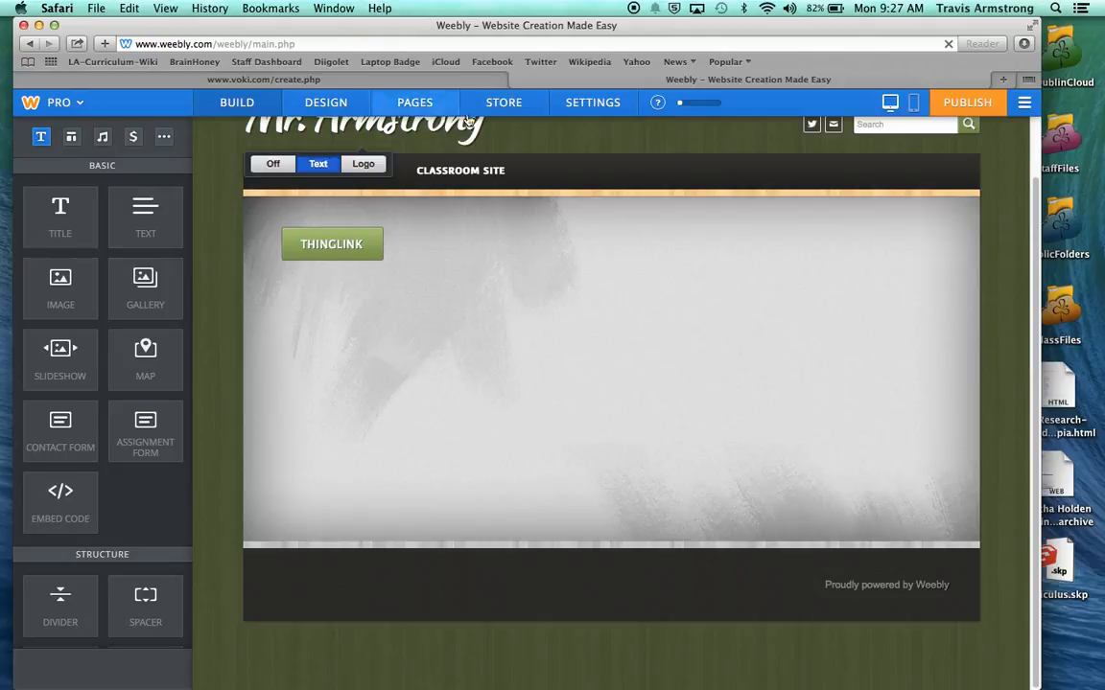
Open the Our Refrigerator page for editing and start a new blog post titled "Voki Tutorial".
click(414, 101)
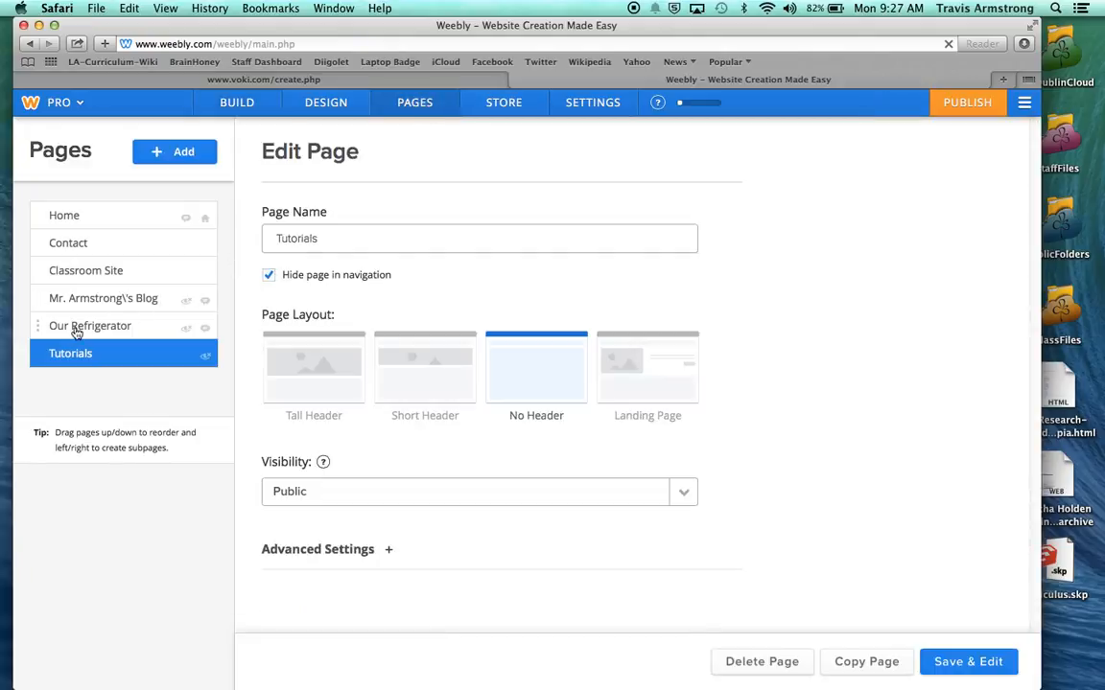
click(77, 331)
click(993, 660)
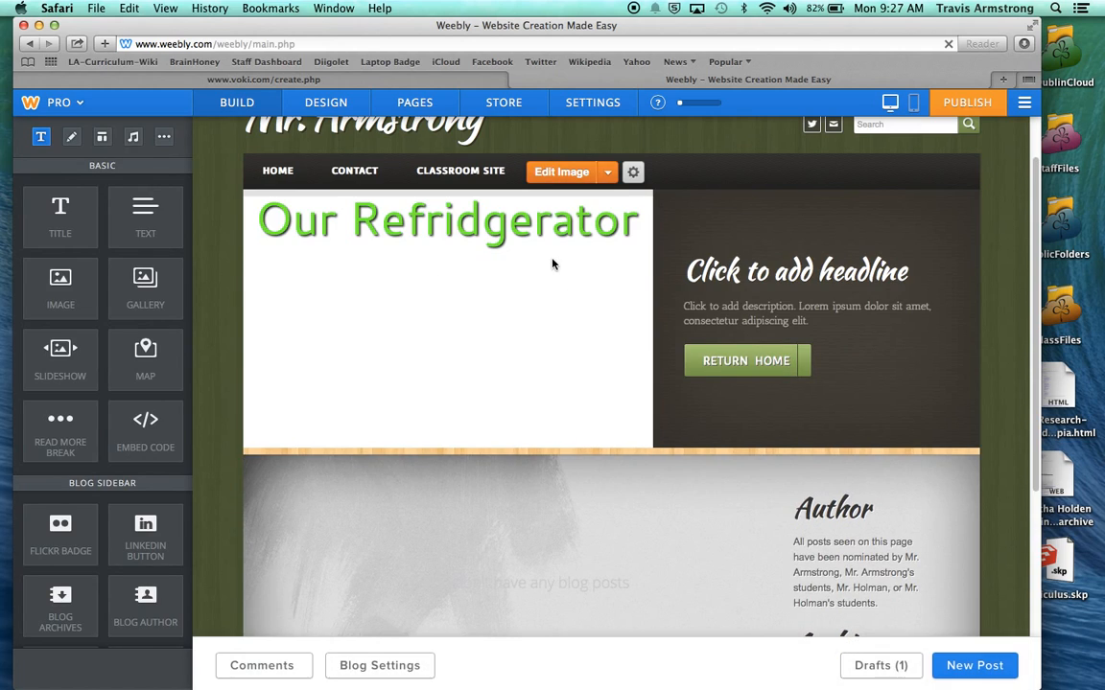
click(970, 667)
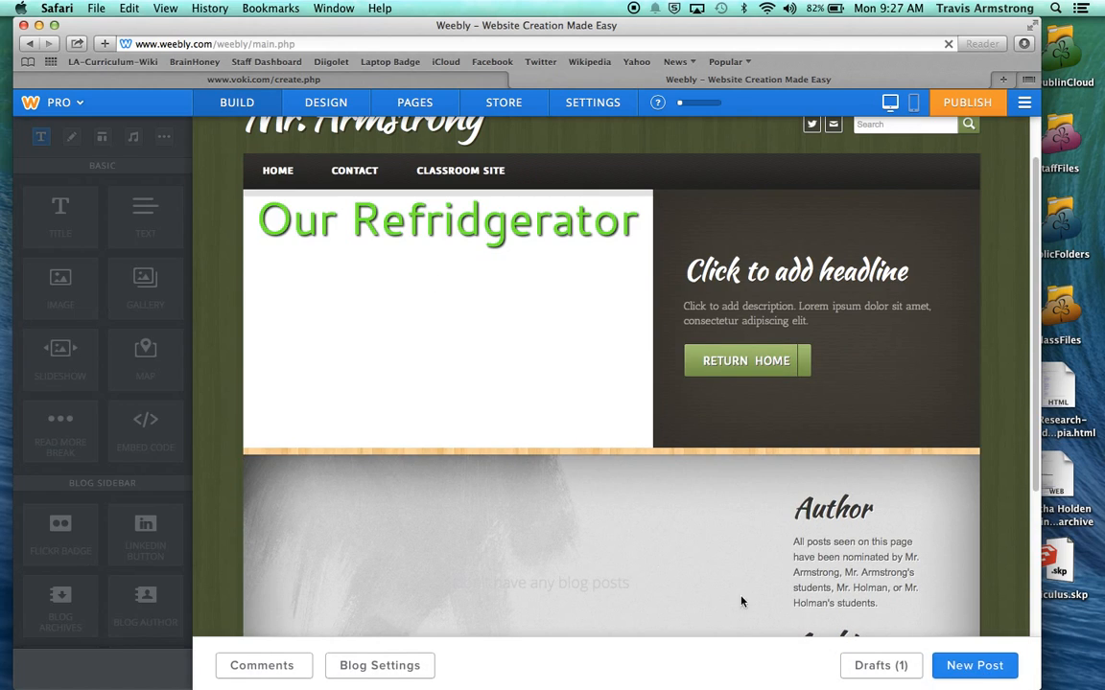
click(353, 507)
text(Voki Tutorial)
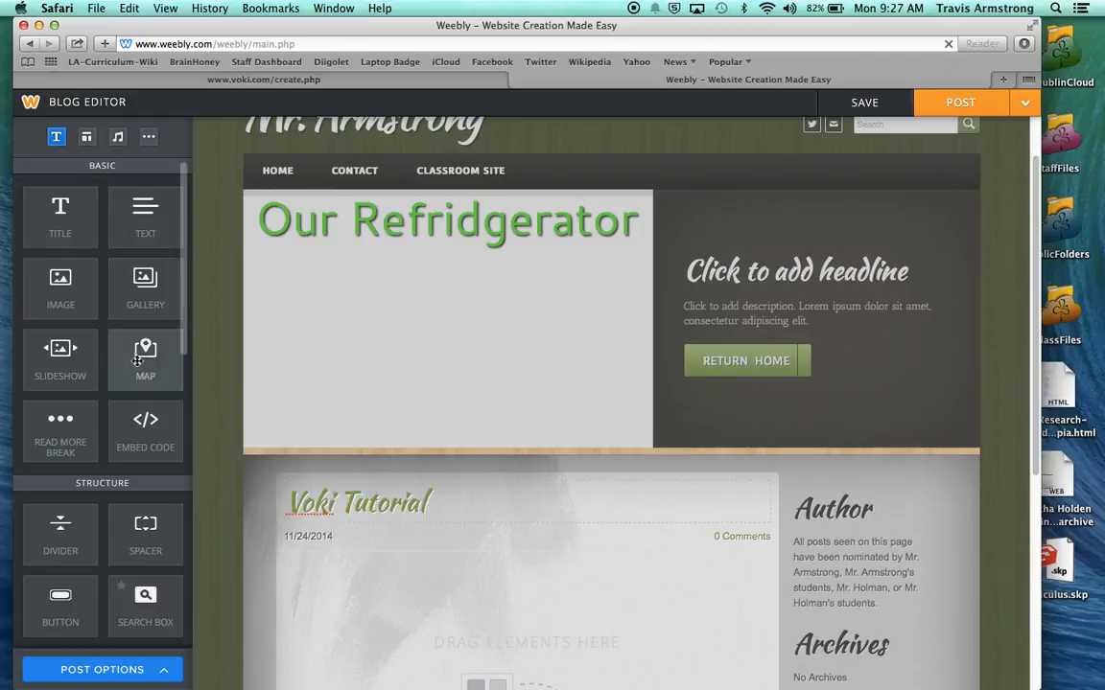
Add an Embed Code element to the post body and paste the copied Voki embed code into it.
scroll(161, 521, down, 3)
drag(146, 317, 335, 601)
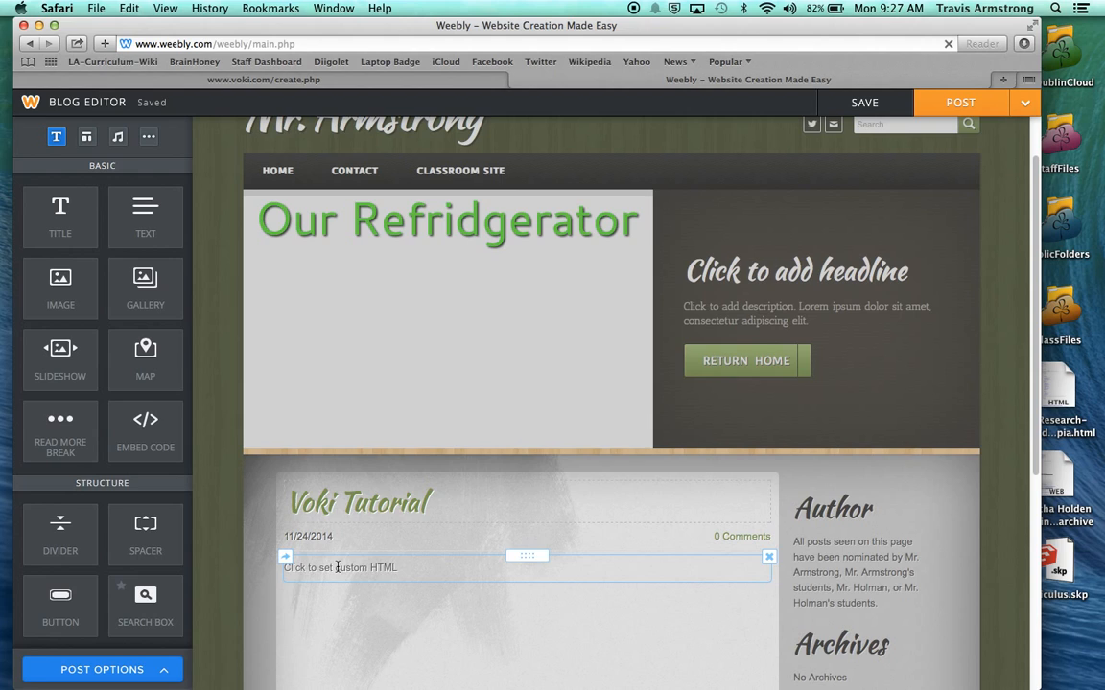
click(336, 568)
key(super+v)
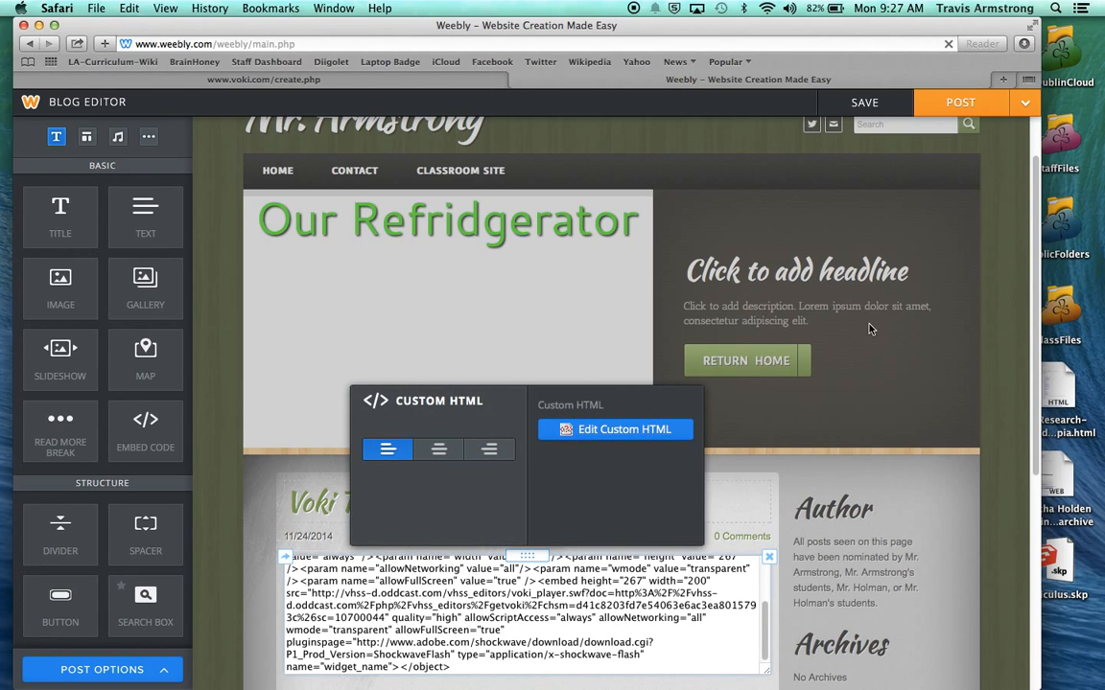
Post the Voki Tutorial blog entry, dismiss the confirmation and publish the website.
click(955, 103)
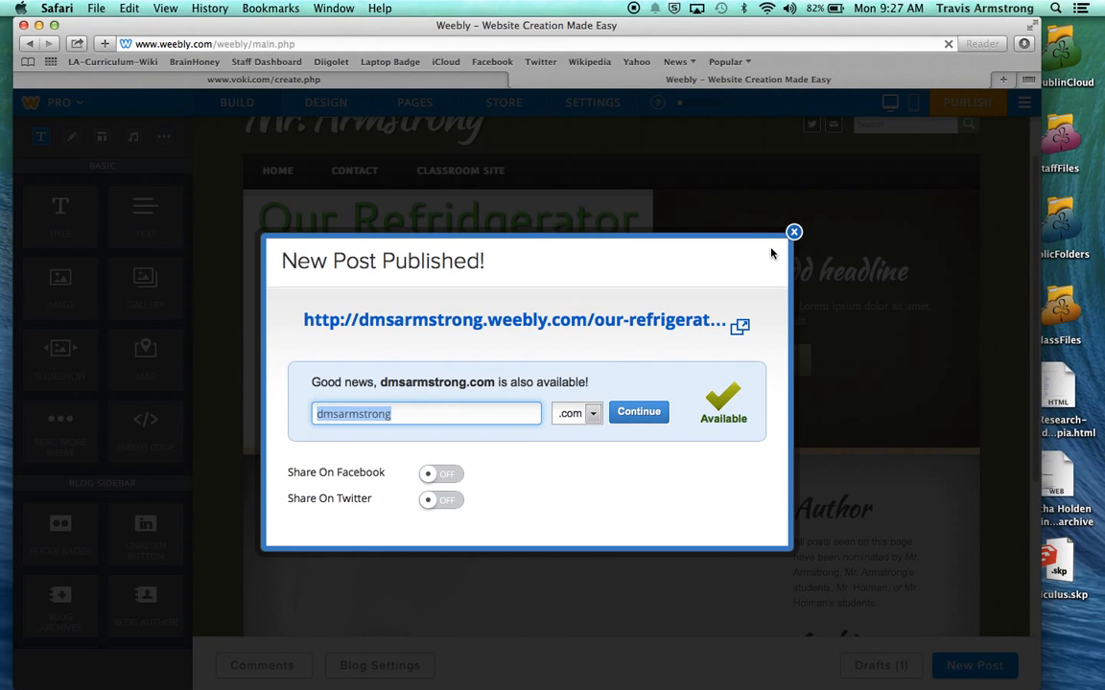
click(794, 232)
scroll(678, 560, down, 3)
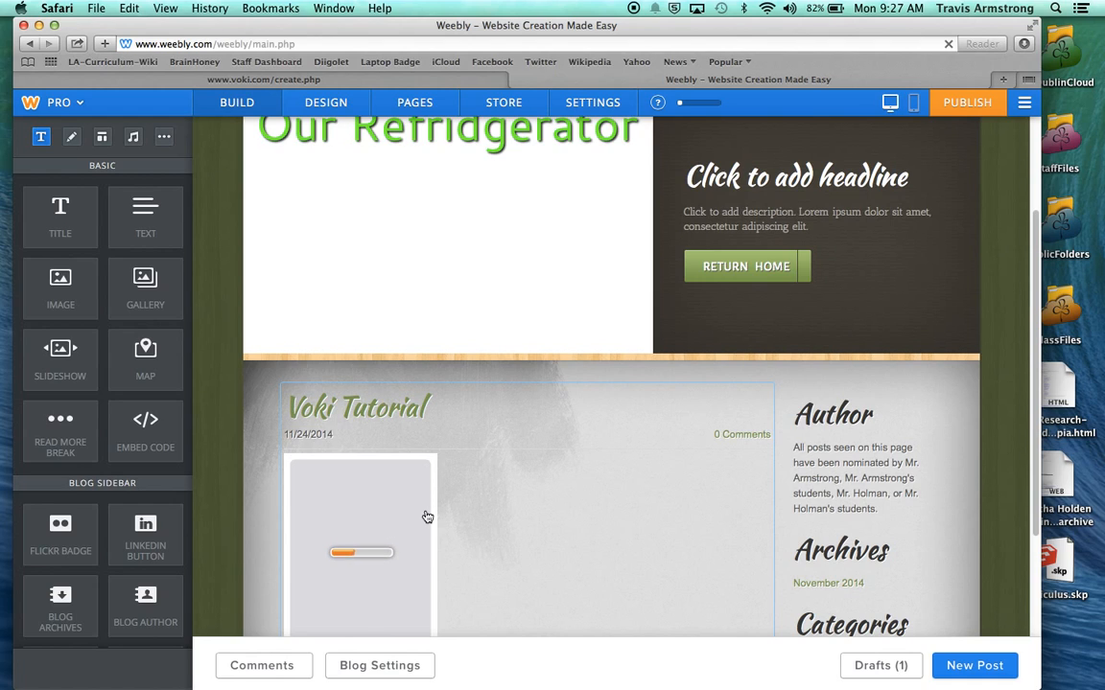
click(968, 103)
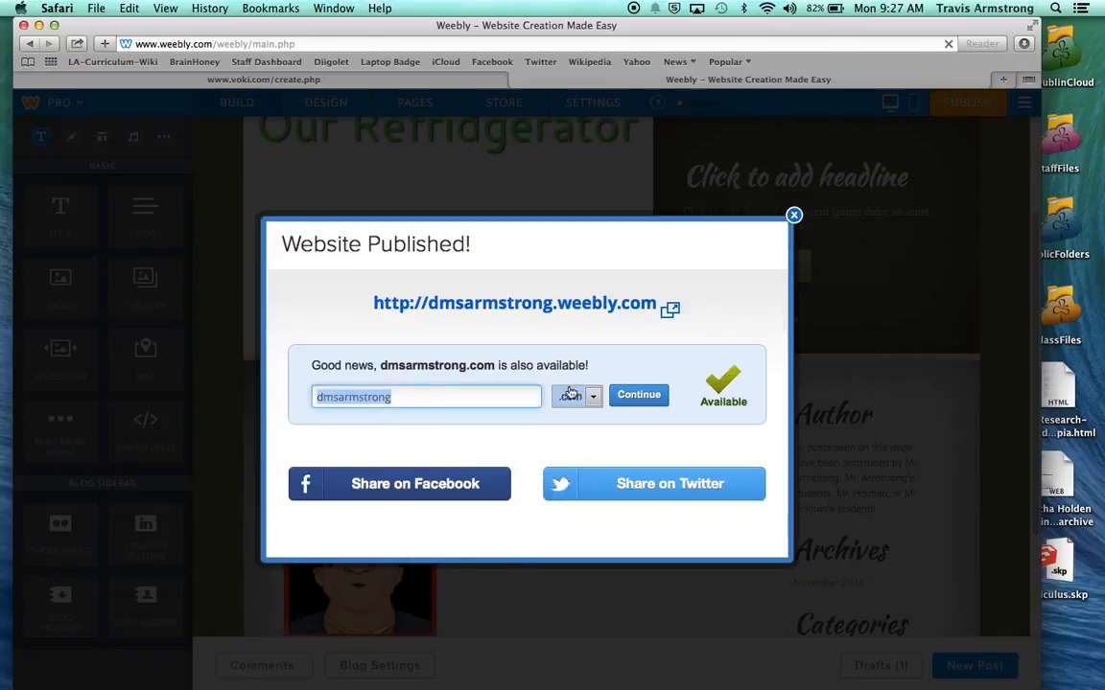
Open the published website and go to its Classroom Site page.
click(582, 311)
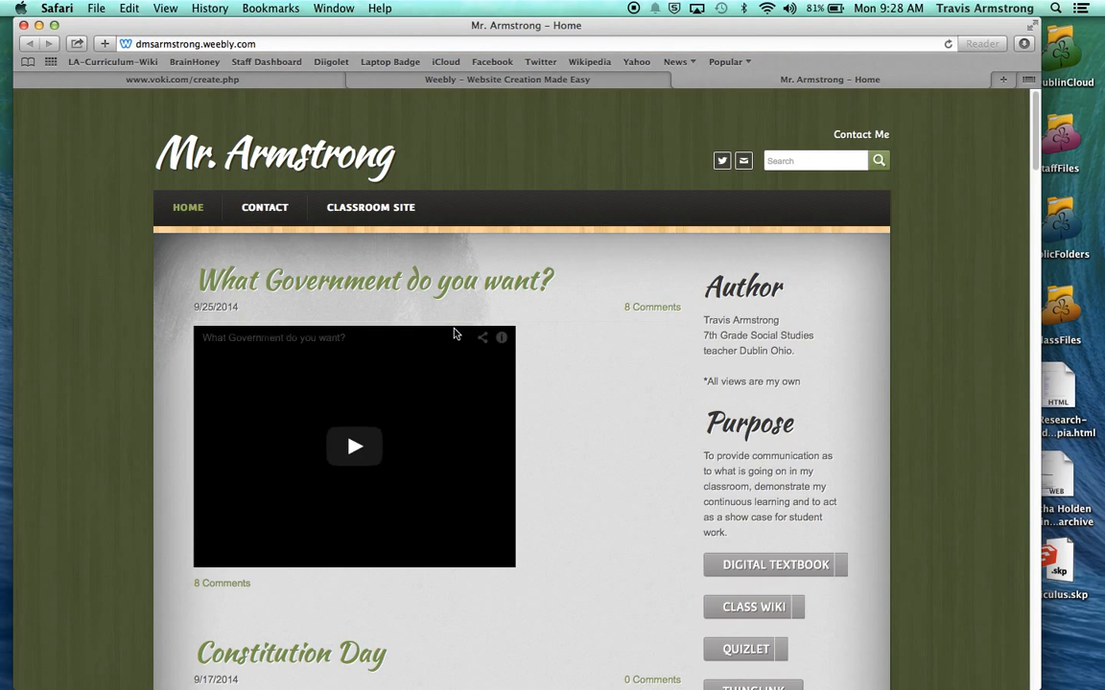
scroll(413, 288, down, 1)
click(372, 167)
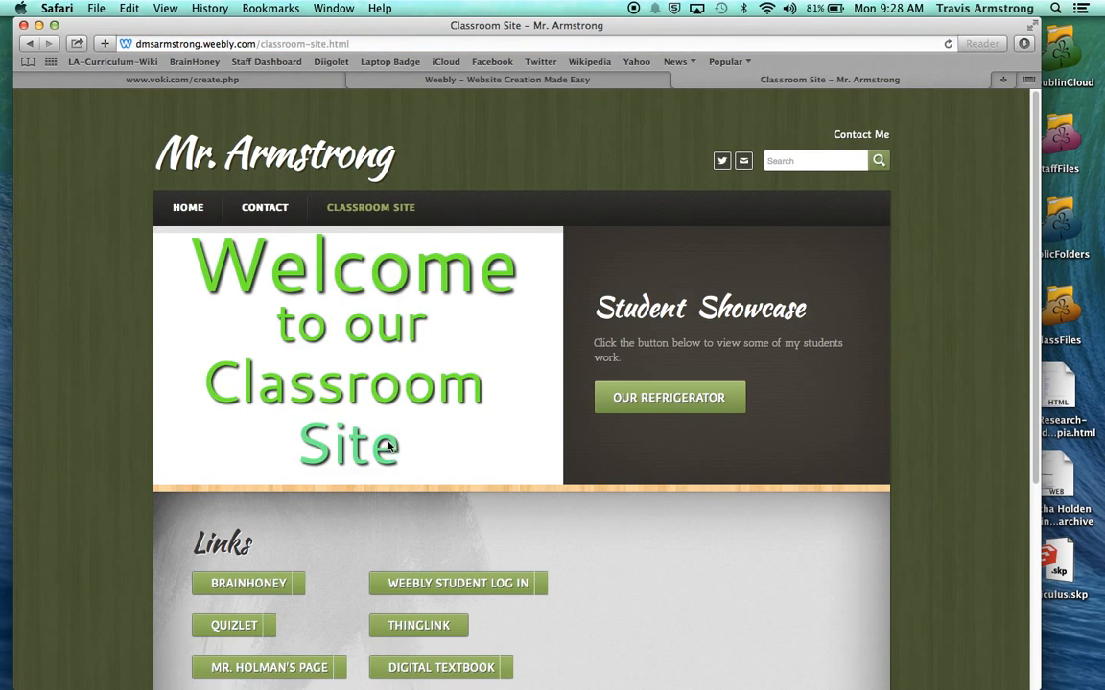
Return to the Weebly editor and dismiss the website-published confirmation.
click(574, 83)
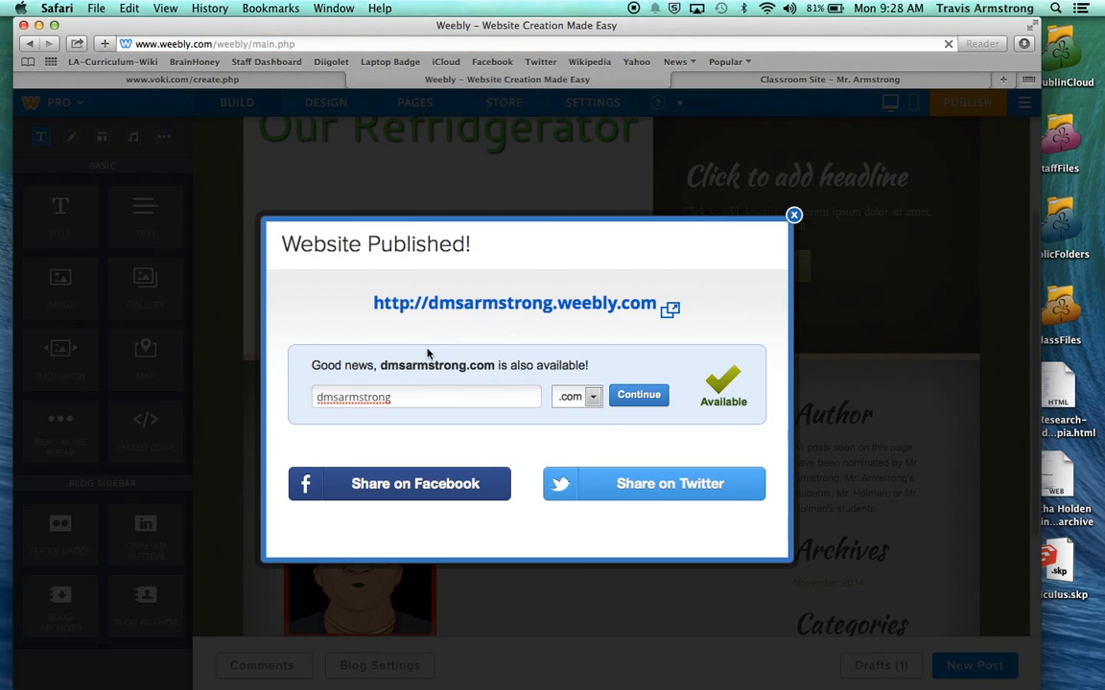
click(794, 216)
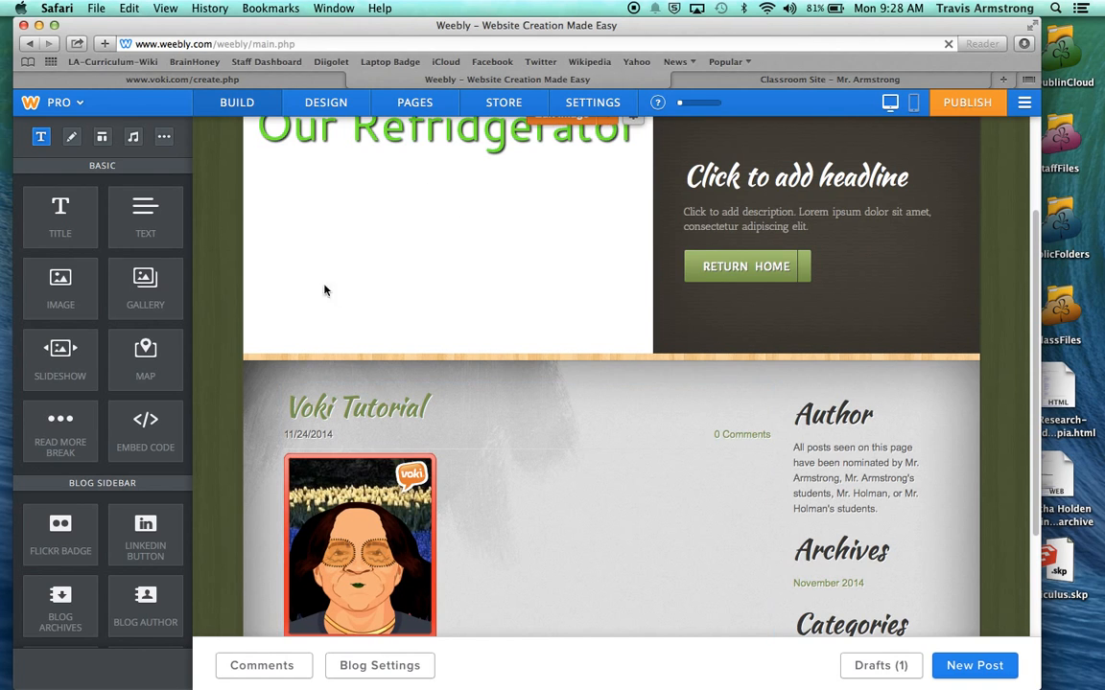
Open the Voki character's permalink from the Voki publishing page in a new browser tab and return to the publishing page.
click(268, 79)
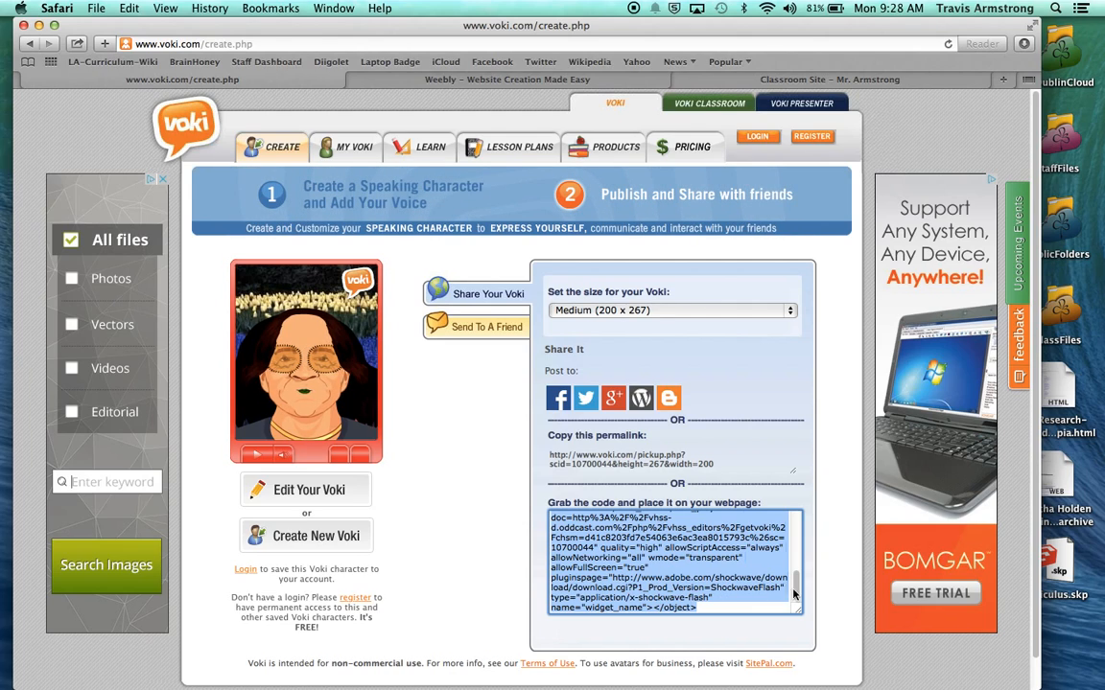
drag(792, 595, 801, 526)
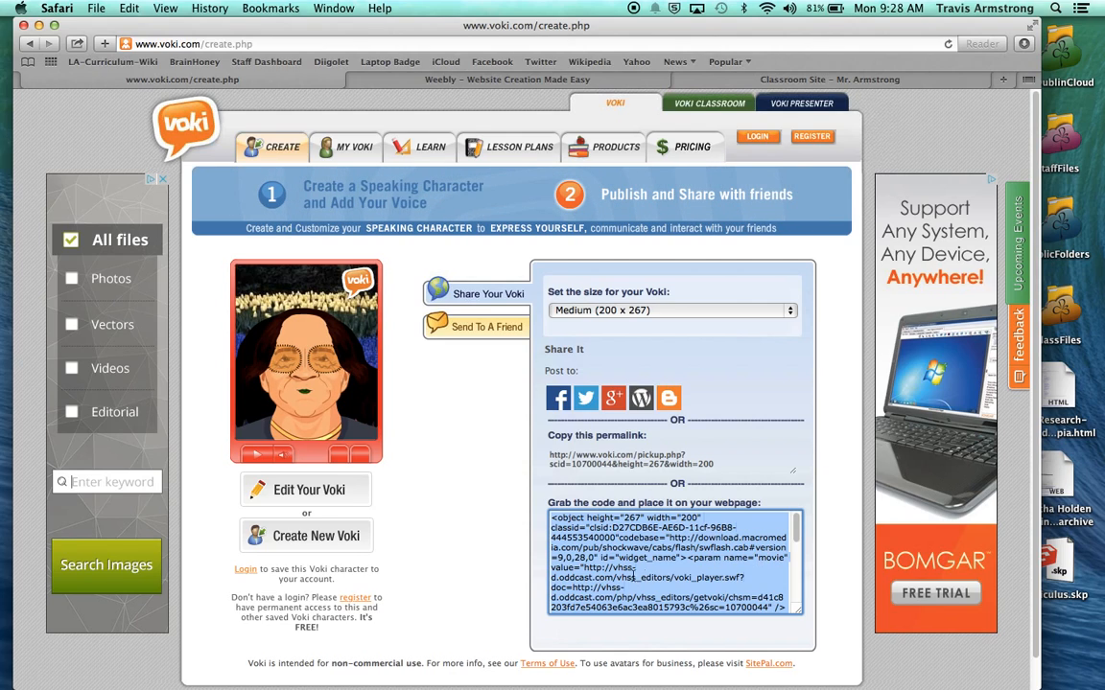
click(584, 451)
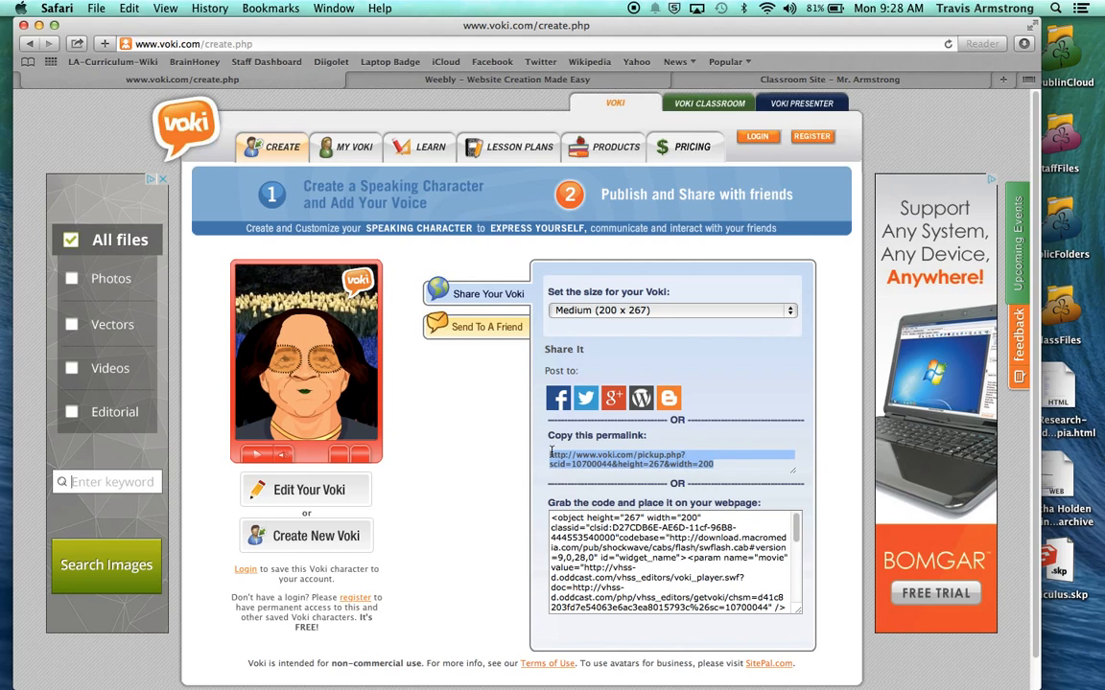
click(1003, 80)
text(http://www.voki.com/pickup.php?scid=10700044&height=267&width=200)
key(Return)
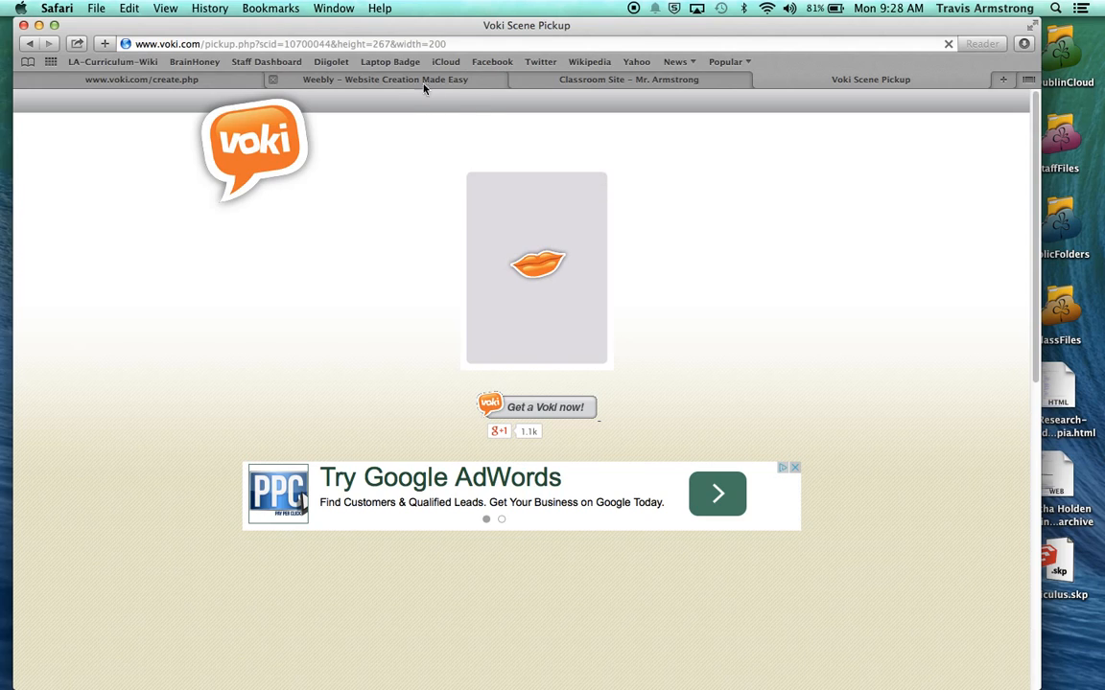
click(394, 81)
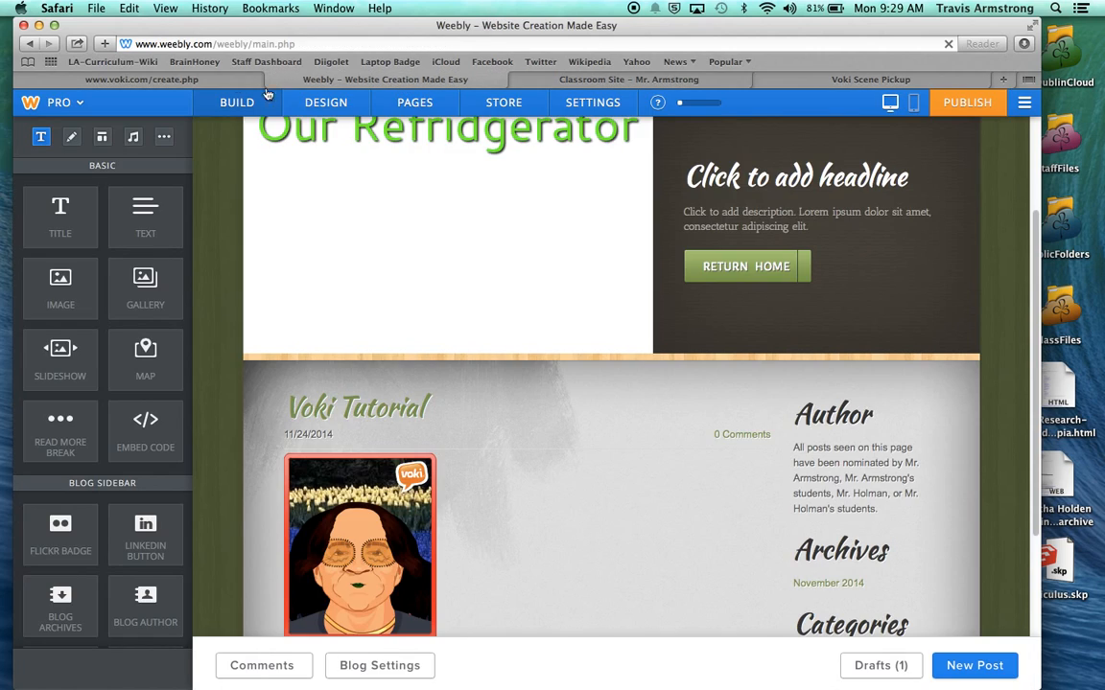
click(203, 80)
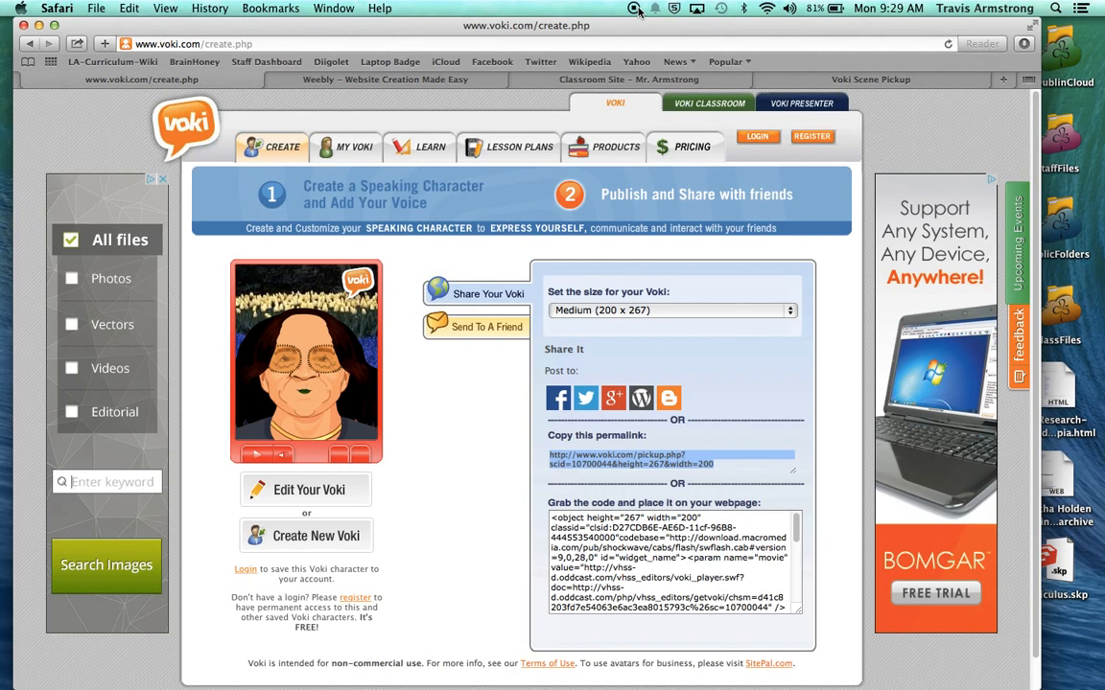